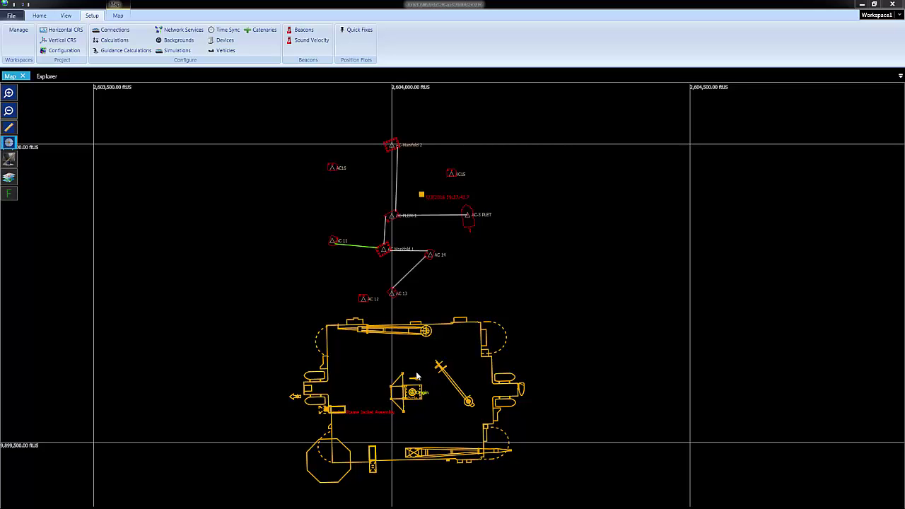
Open the Quick Fixes data under Database Services in the Explorer and select the Test4 fix
{"action": "left_click", "coordinate": [48, 76]}
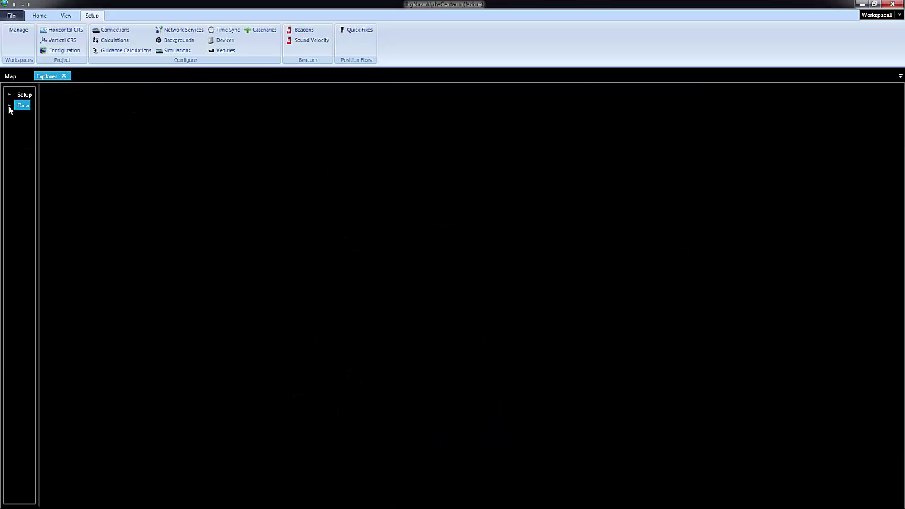
{"action": "left_click", "coordinate": [9, 106]}
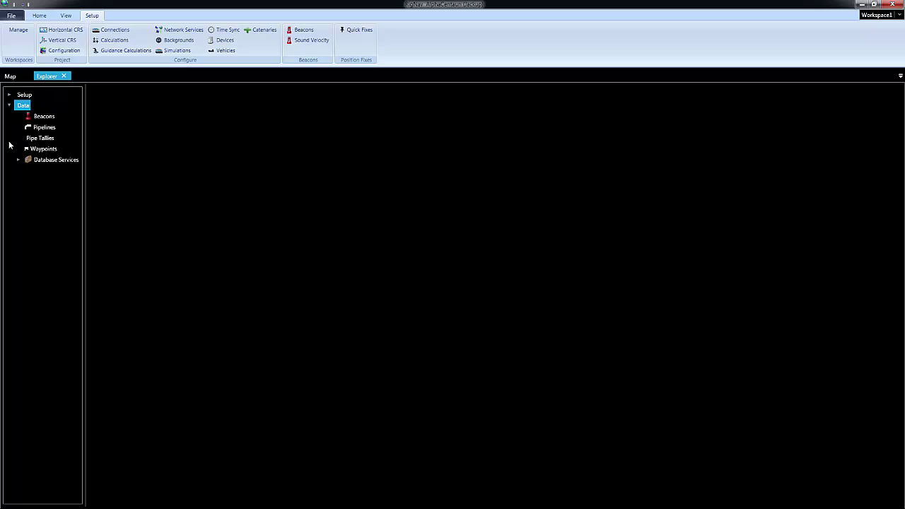
{"action": "left_click", "coordinate": [17, 162]}
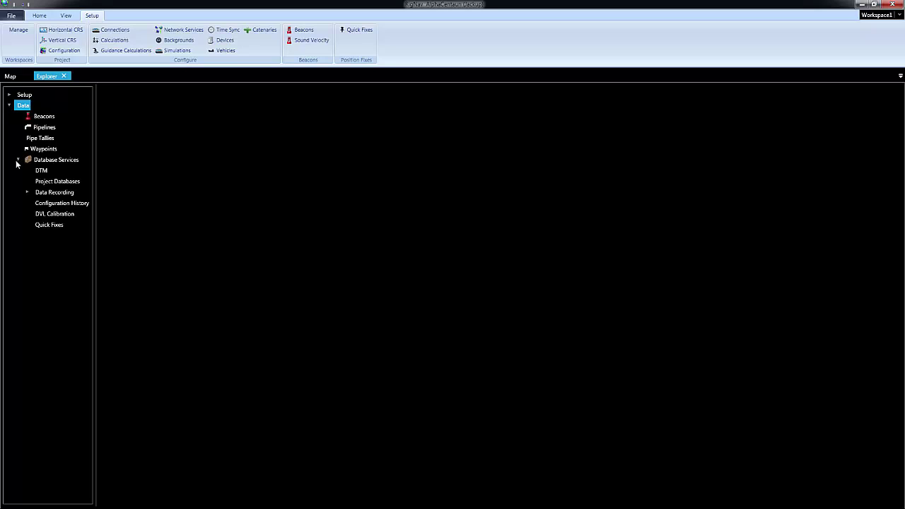
{"action": "left_click", "coordinate": [55, 225]}
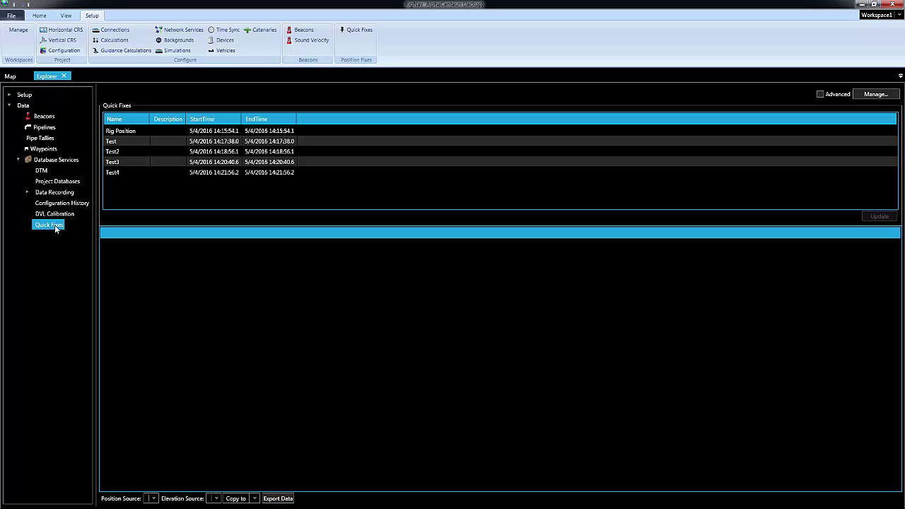
{"action": "left_click", "coordinate": [122, 173]}
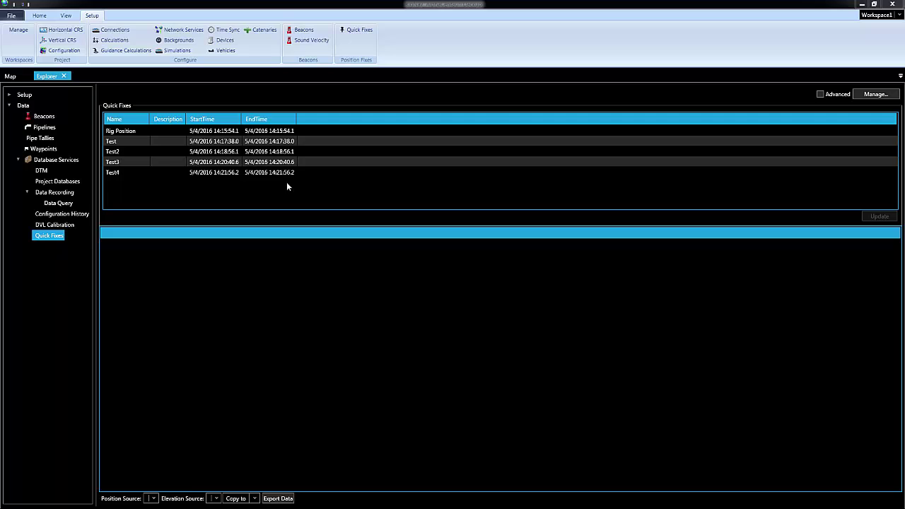
{"action": "left_click", "coordinate": [252, 176]}
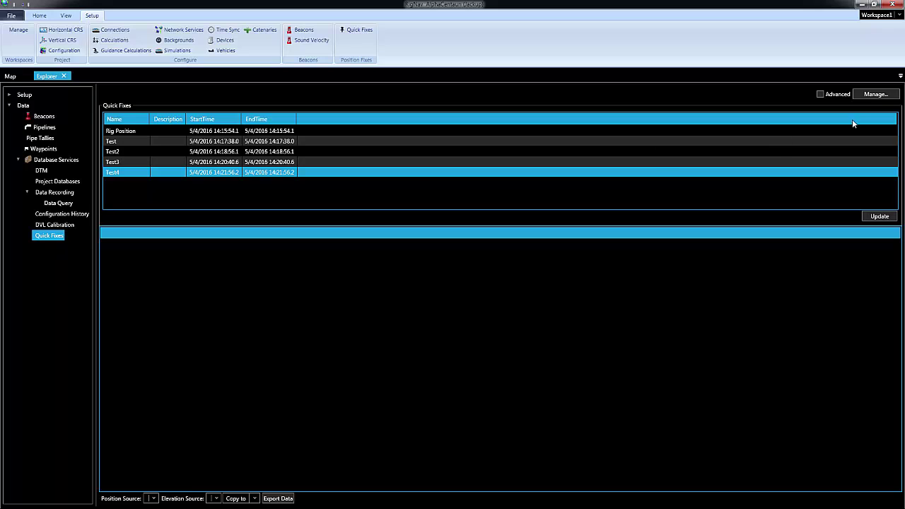
Review the fix info and data sources configured for the Rig Position quick fix
{"action": "left_click", "coordinate": [875, 94]}
{"action": "left_click", "coordinate": [403, 250]}
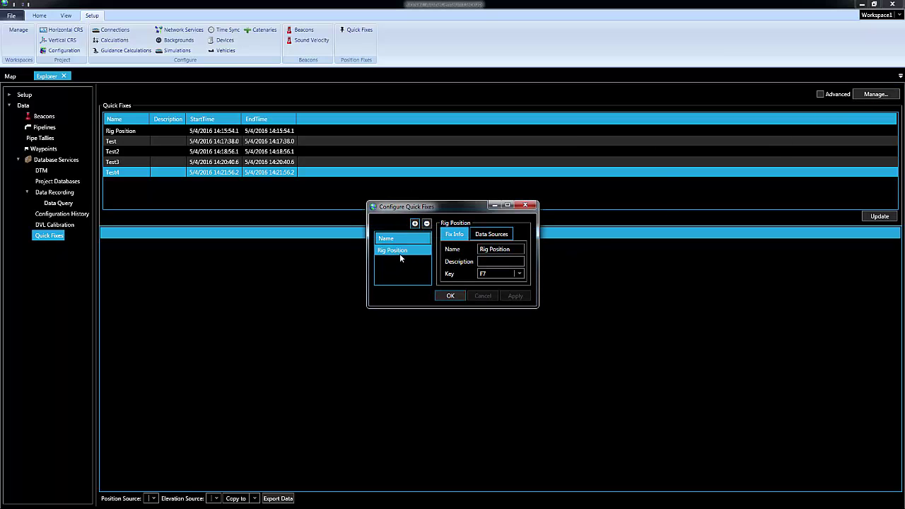
{"action": "left_click", "coordinate": [490, 234]}
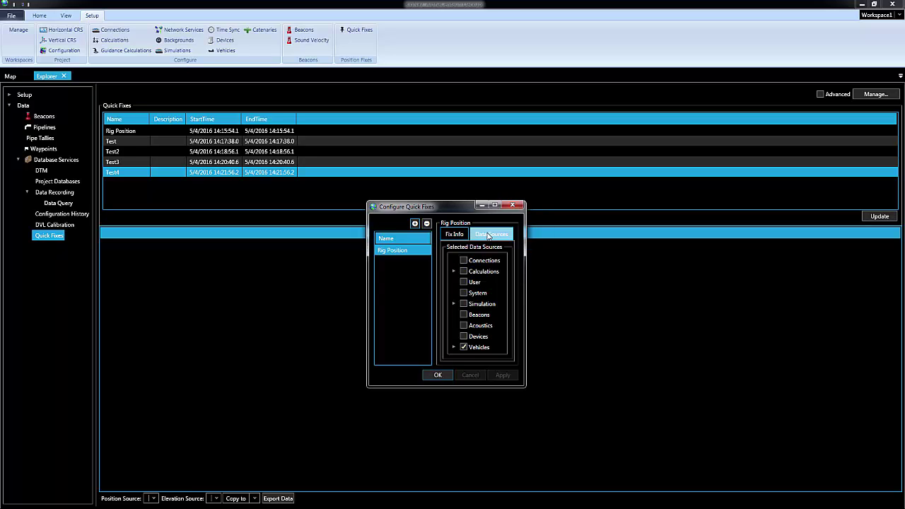
{"action": "left_click", "coordinate": [454, 235]}
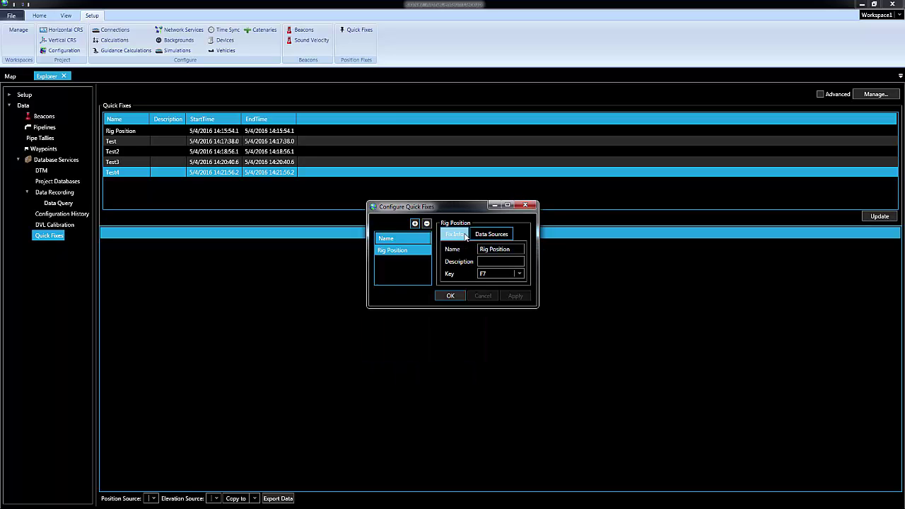
{"action": "left_click", "coordinate": [523, 205]}
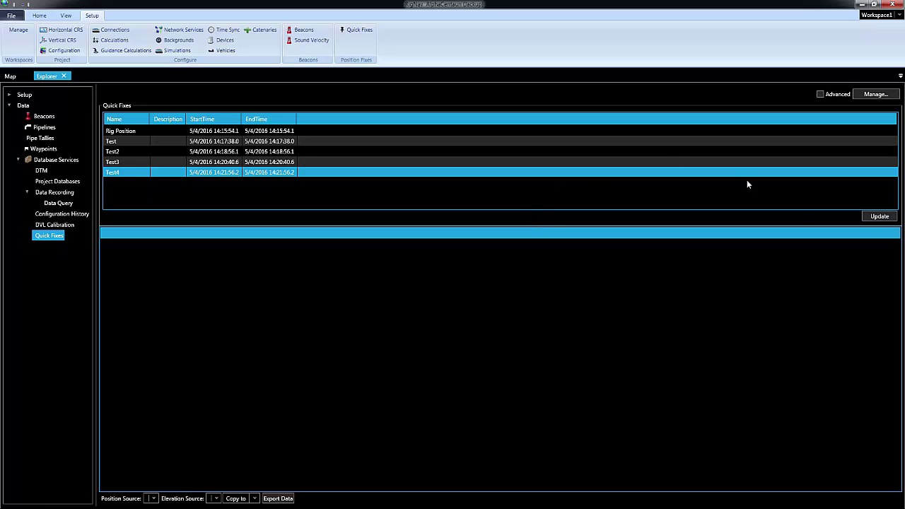
Load the Test4 fix data sorted by Easting, and review its copy destinations and position source choices
{"action": "left_click", "coordinate": [873, 219]}
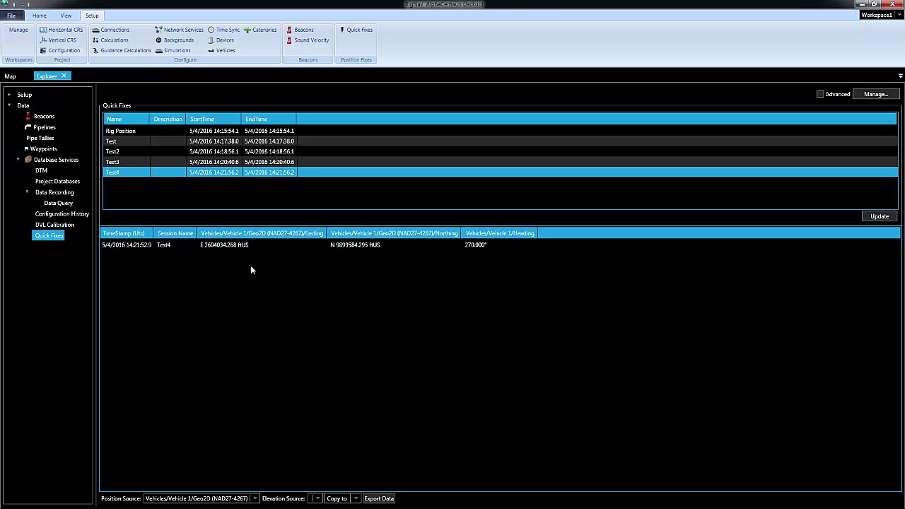
{"action": "left_click", "coordinate": [262, 232]}
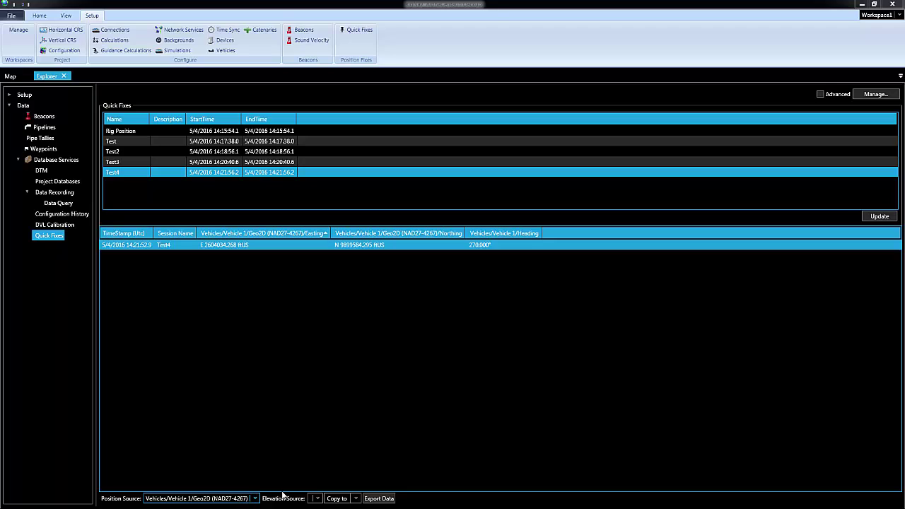
{"action": "left_click", "coordinate": [354, 498]}
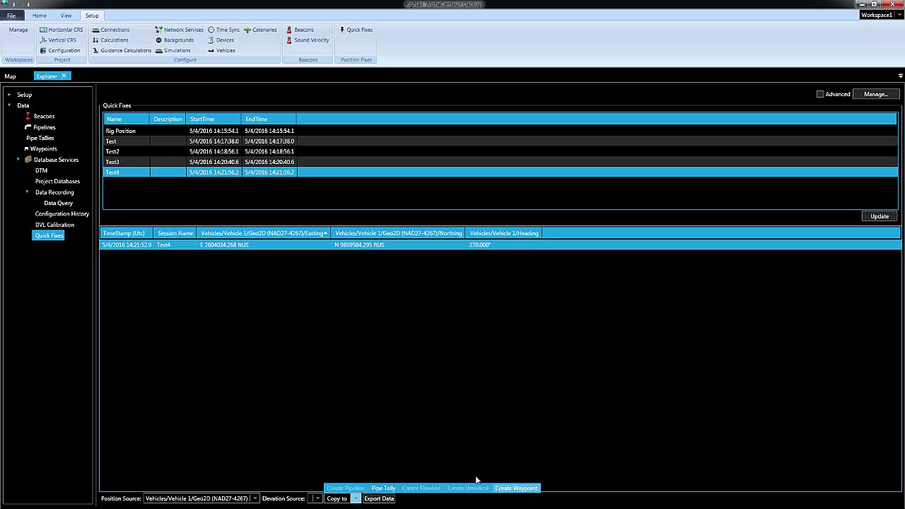
{"action": "left_click", "coordinate": [432, 442]}
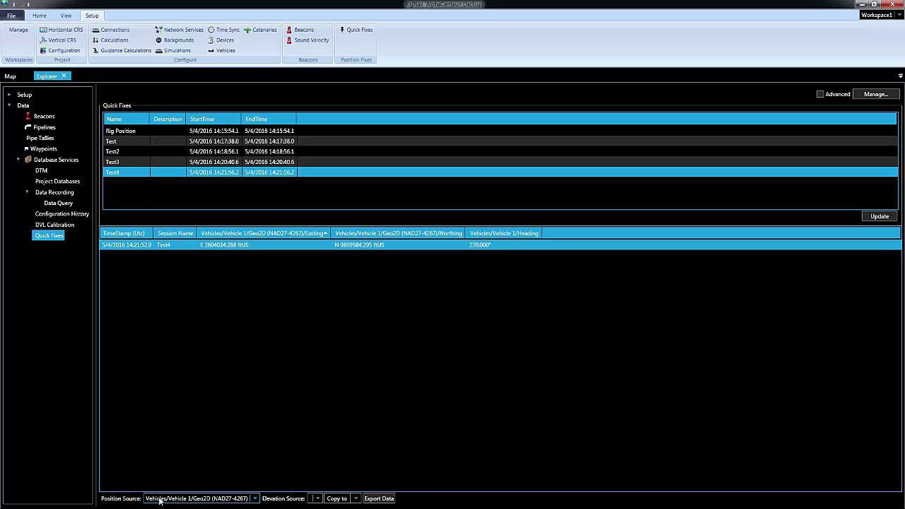
{"action": "left_click", "coordinate": [254, 498]}
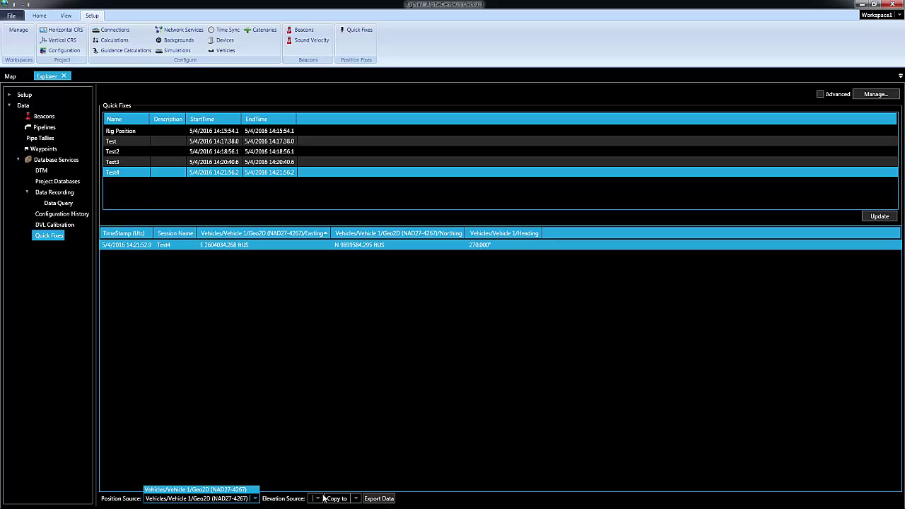
{"action": "left_click", "coordinate": [229, 502]}
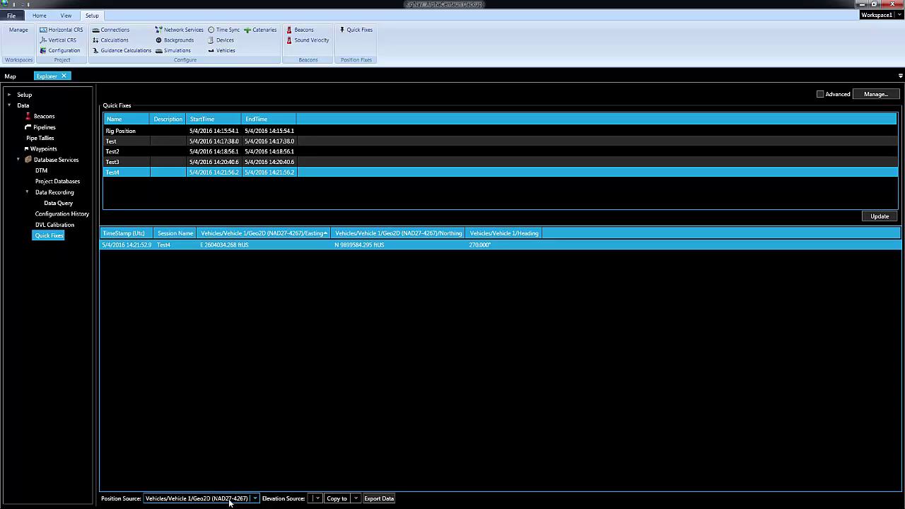
Examine the save options for exporting the Test4 data as comma separated values, and leave without saving
{"action": "left_click", "coordinate": [374, 499]}
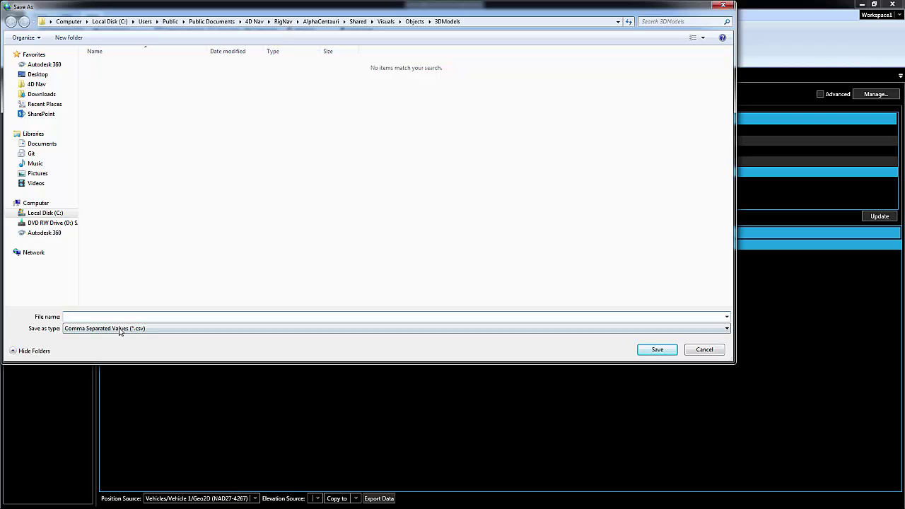
{"action": "left_click_drag", "start_coordinate": [468, 10], "coordinate": [555, 297]}
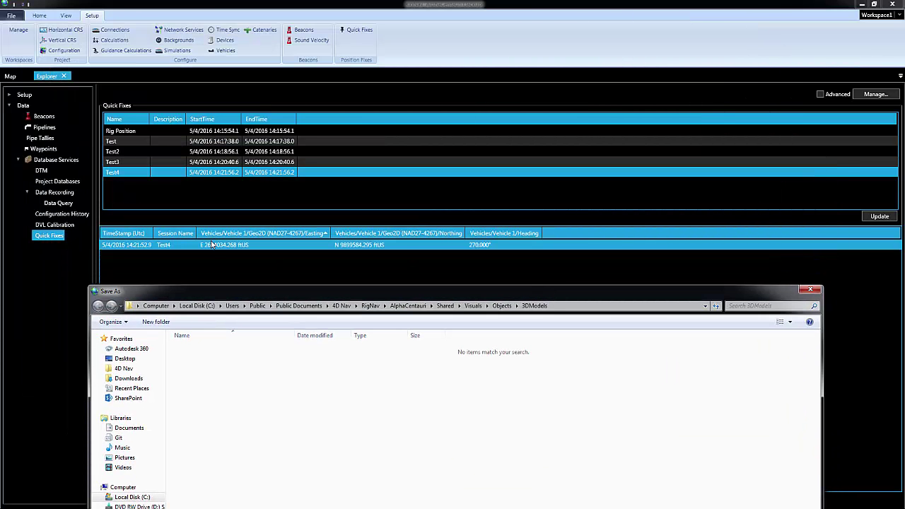
{"action": "left_click_drag", "start_coordinate": [464, 292], "coordinate": [464, 84]}
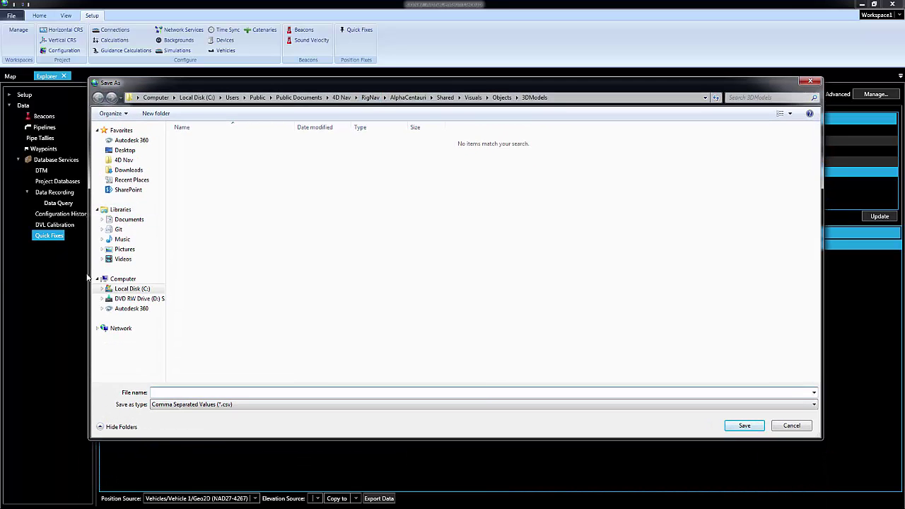
{"action": "key", "text": "Escape"}
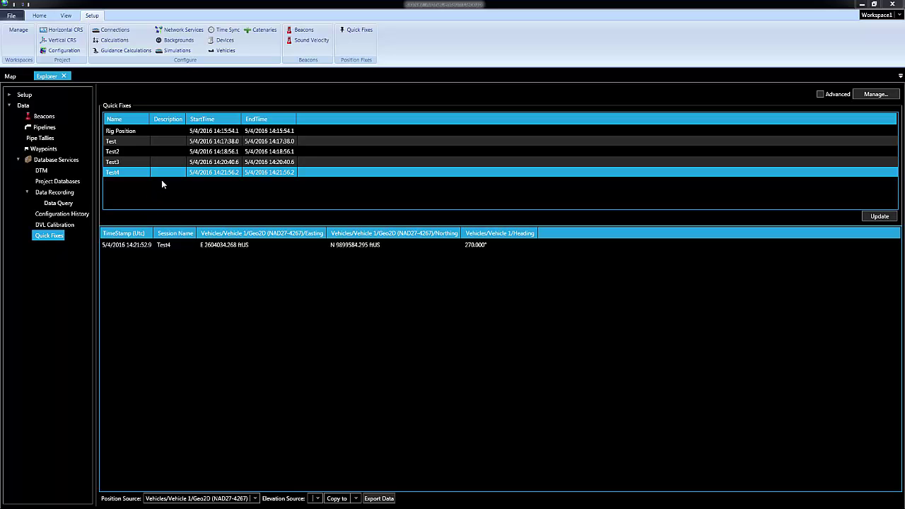
Turn on the Advanced query settings and expand Vehicles and Vehicle 1 in the data sources
{"action": "left_click", "coordinate": [831, 99]}
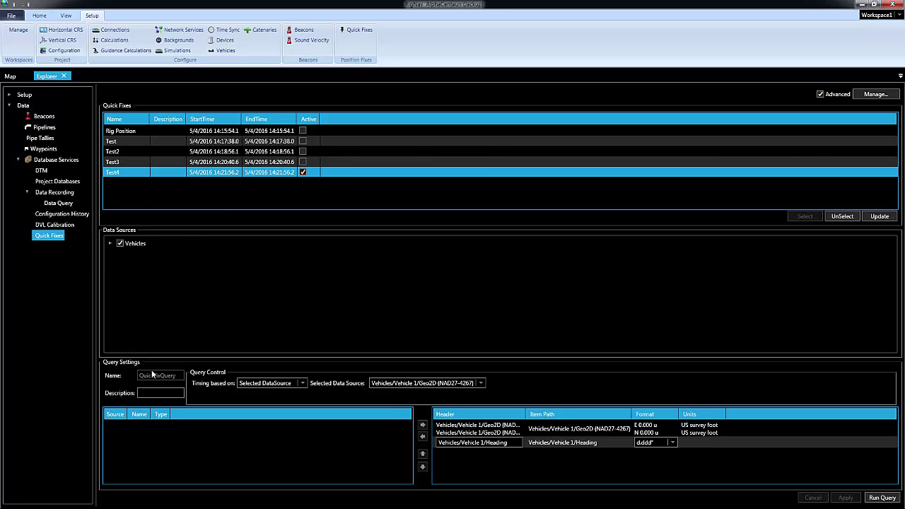
{"action": "left_click", "coordinate": [108, 244]}
{"action": "left_click", "coordinate": [119, 254]}
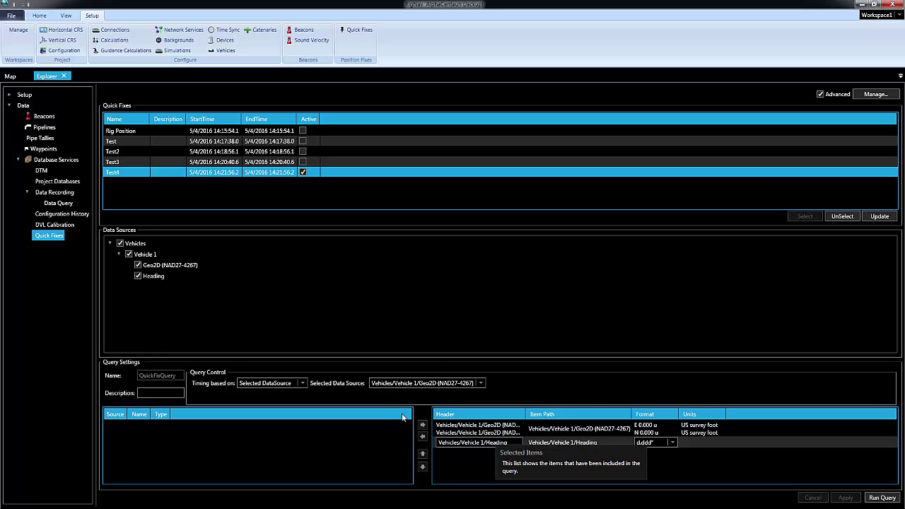
Check which data sources are selected for recording in the Rig Position quick fix configuration
{"action": "left_click", "coordinate": [875, 94]}
{"action": "left_click", "coordinate": [490, 234]}
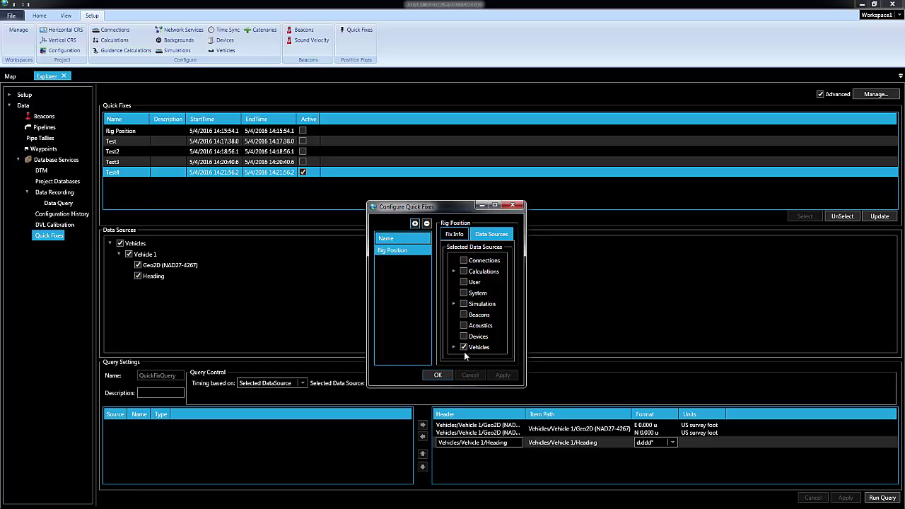
{"action": "left_click", "coordinate": [438, 375]}
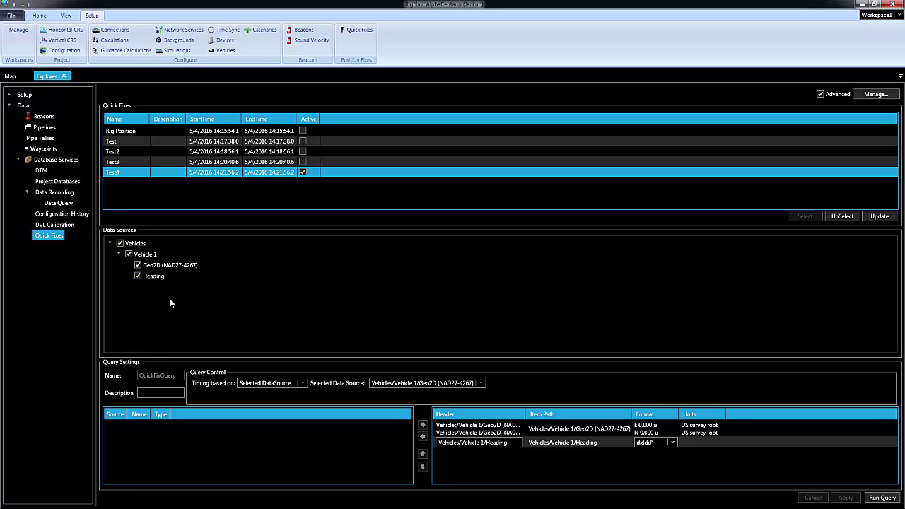
Review the coordinate output and format settings of the query's Vehicle 1 Geo2D (NAD27-4267) item
{"action": "double_click", "coordinate": [548, 430]}
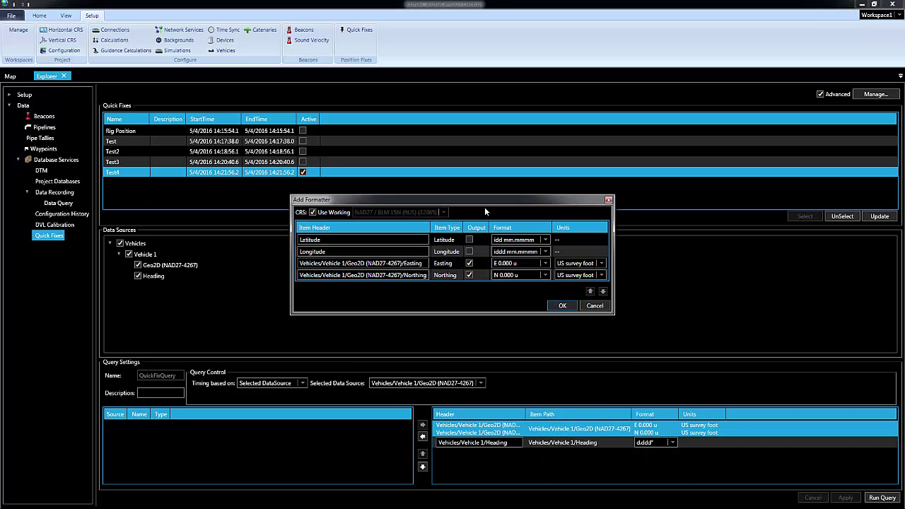
{"action": "left_click", "coordinate": [469, 275]}
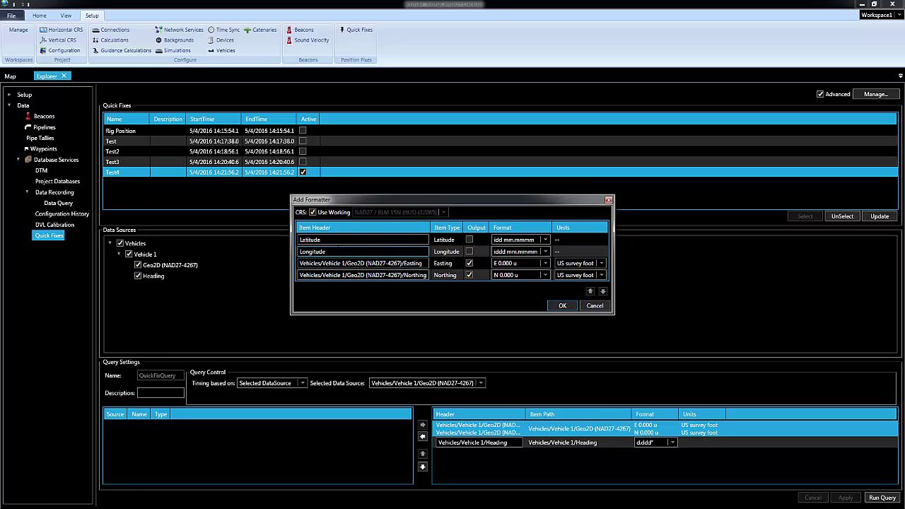
{"action": "left_click", "coordinate": [330, 247]}
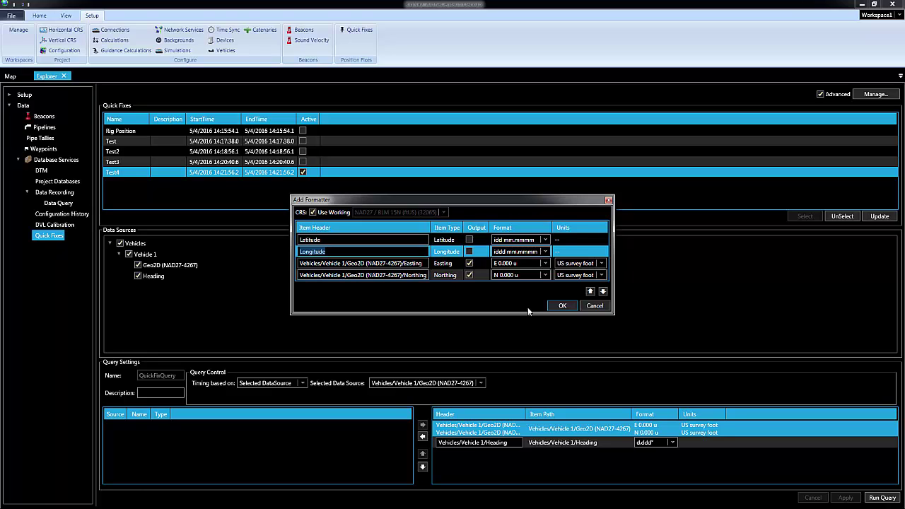
{"action": "left_click", "coordinate": [561, 306]}
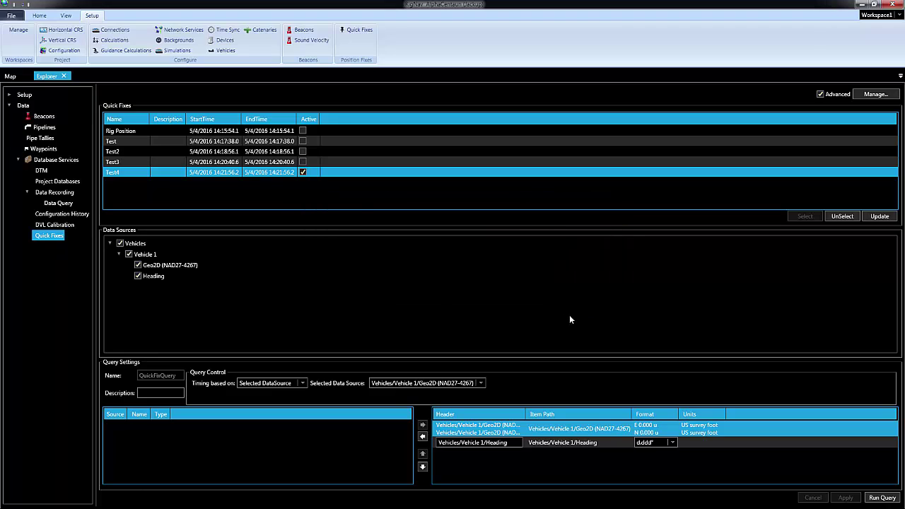
Remove the Vehicle 1 Heading item from the applied query, and run it to view the Test4 results before closing them
{"action": "left_click", "coordinate": [563, 442]}
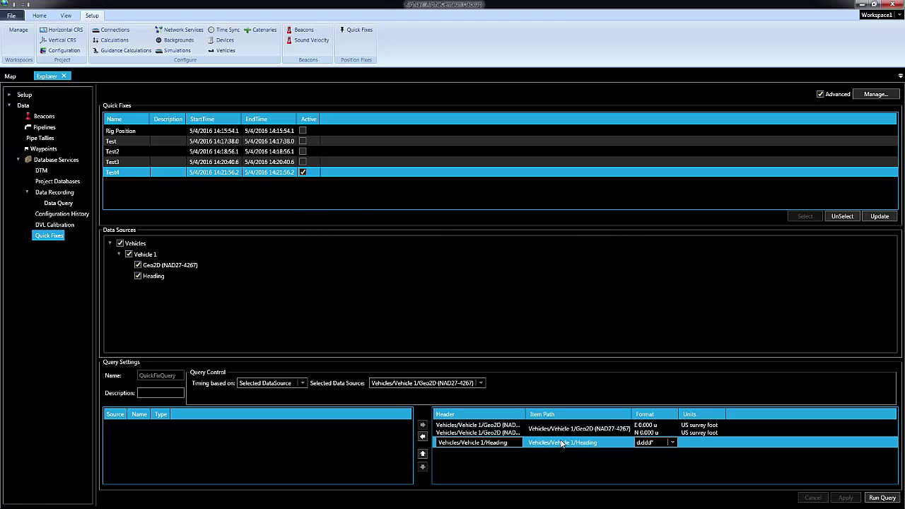
{"action": "left_click", "coordinate": [422, 437]}
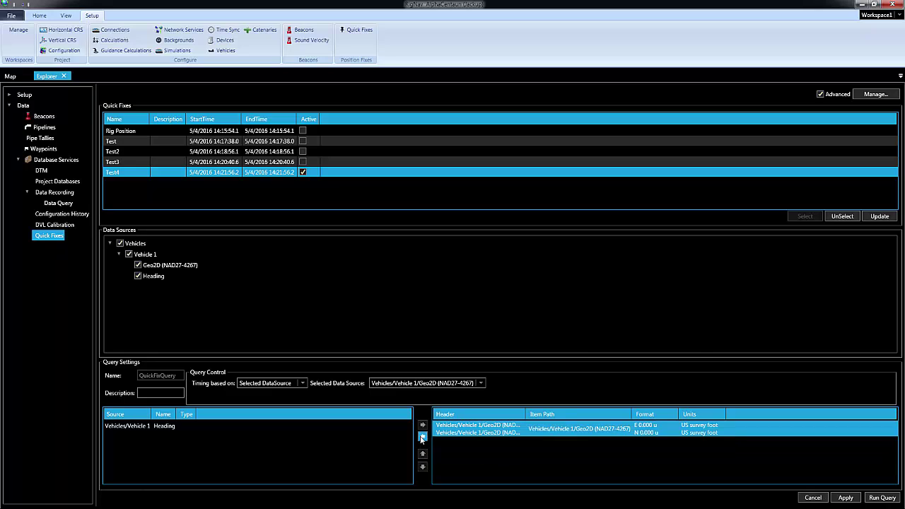
{"action": "left_click", "coordinate": [852, 498]}
{"action": "left_click", "coordinate": [876, 498]}
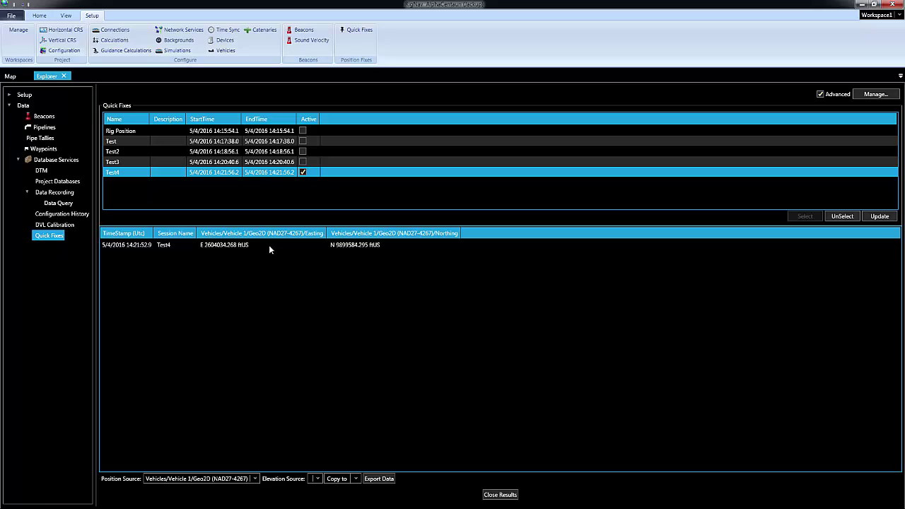
{"action": "left_click", "coordinate": [271, 246]}
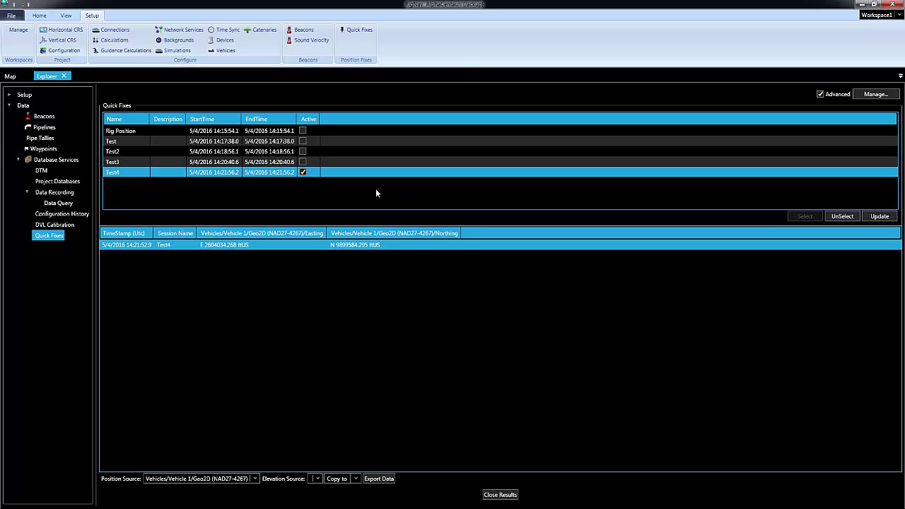
{"action": "left_click", "coordinate": [505, 497]}
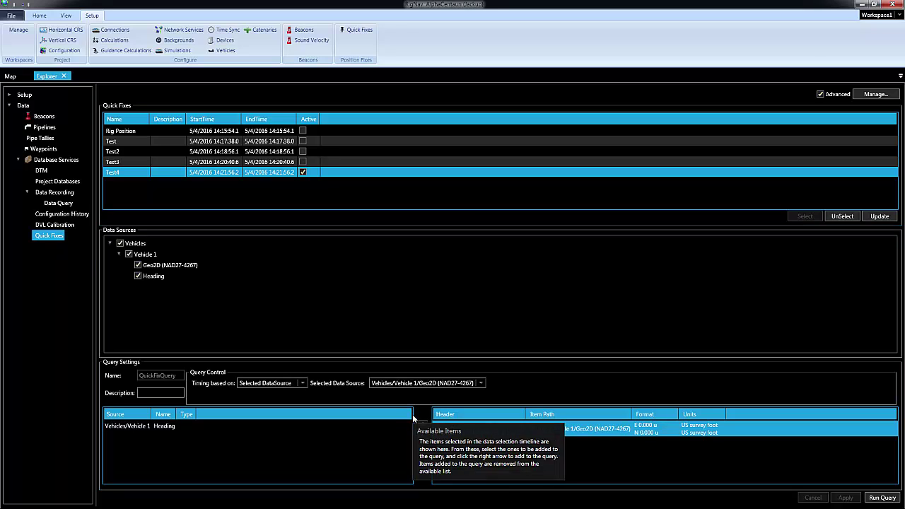